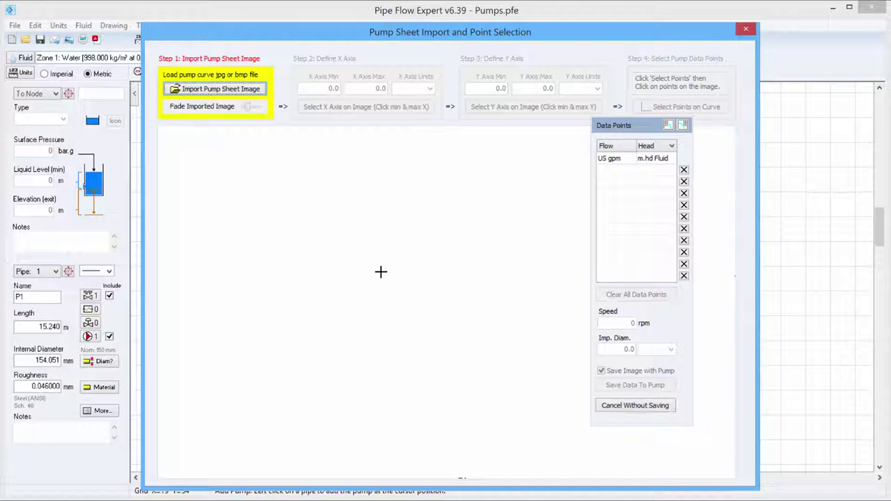
# Load the head-vs-US-gpm pump curve image and move the Data Points panel to the right edge
pyautogui.click(218, 89)
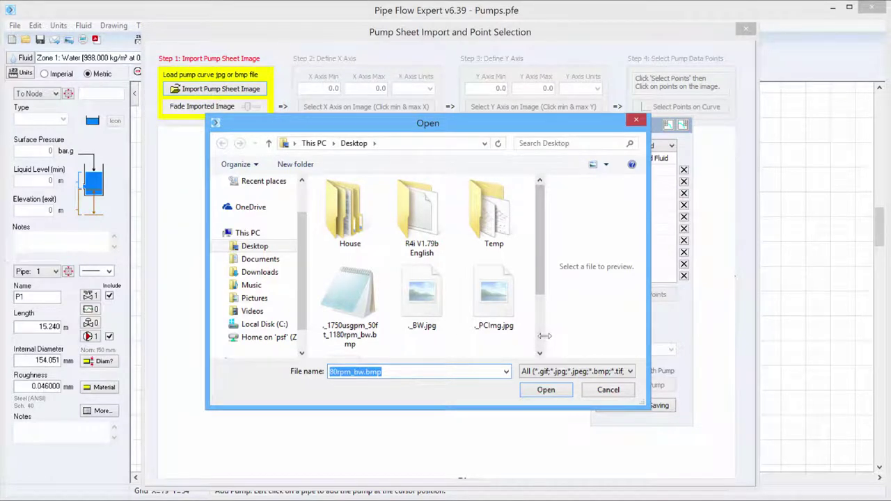
pyautogui.scroll(-2, 544, 336)
pyautogui.doubleClick(440, 317)
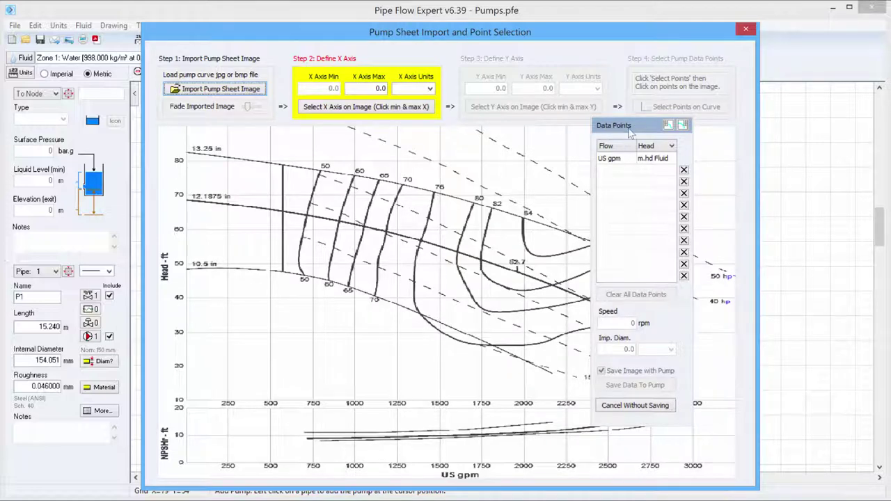
pyautogui.moveTo(633, 130); pyautogui.dragTo(735, 121)
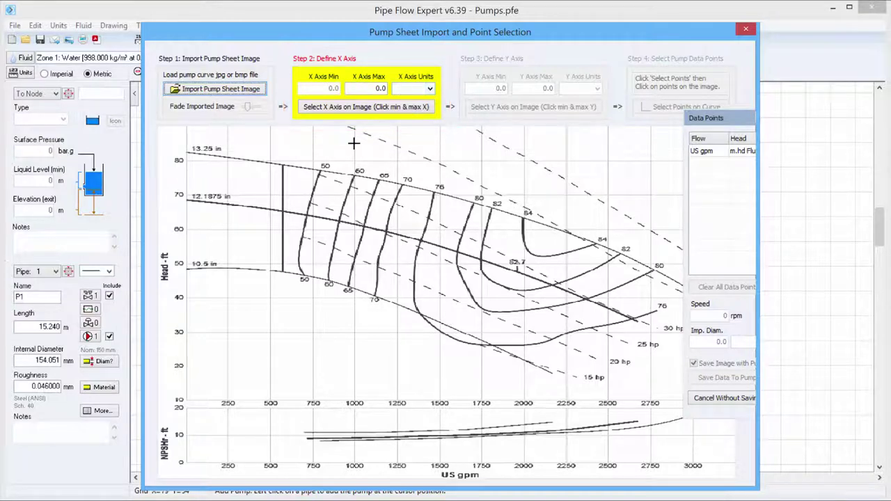
# Set the flow axis to 0–2750 US gpm and mark its minimum and 2750 points on the image
pyautogui.click(372, 89)
pyautogui.hotkey('ctrl', 'a')
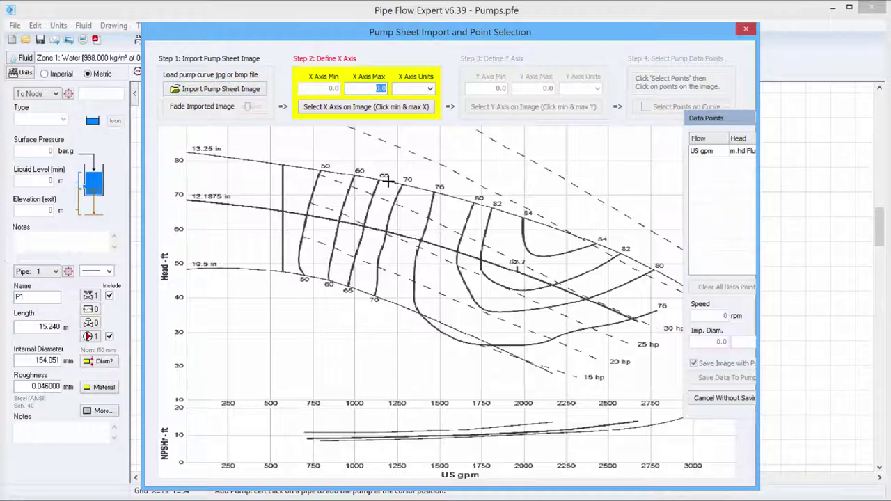
pyautogui.write('2750')
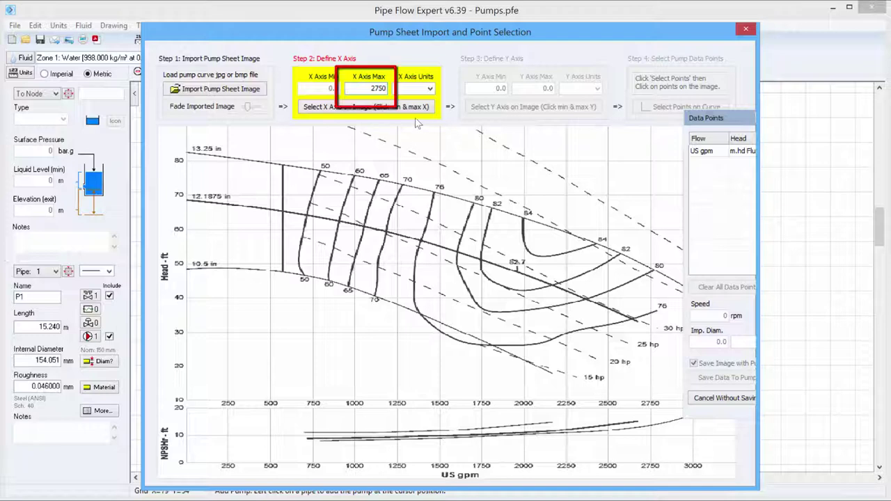
pyautogui.click(430, 88)
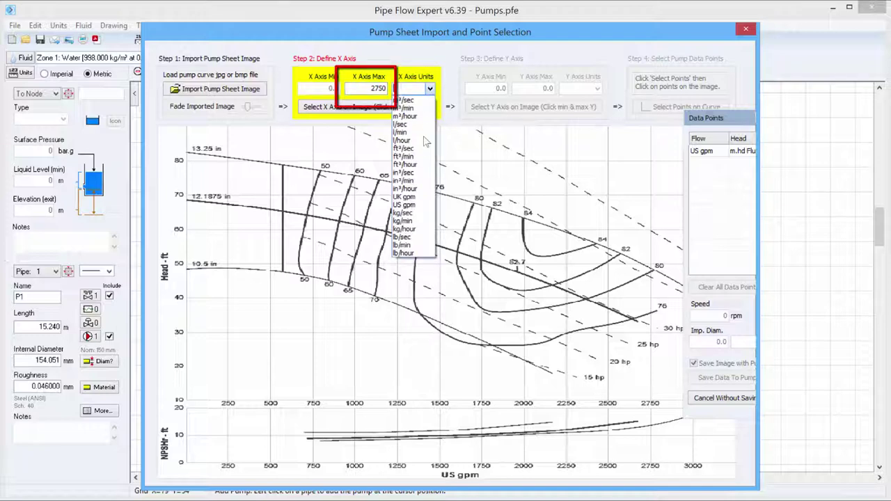
pyautogui.click(416, 207)
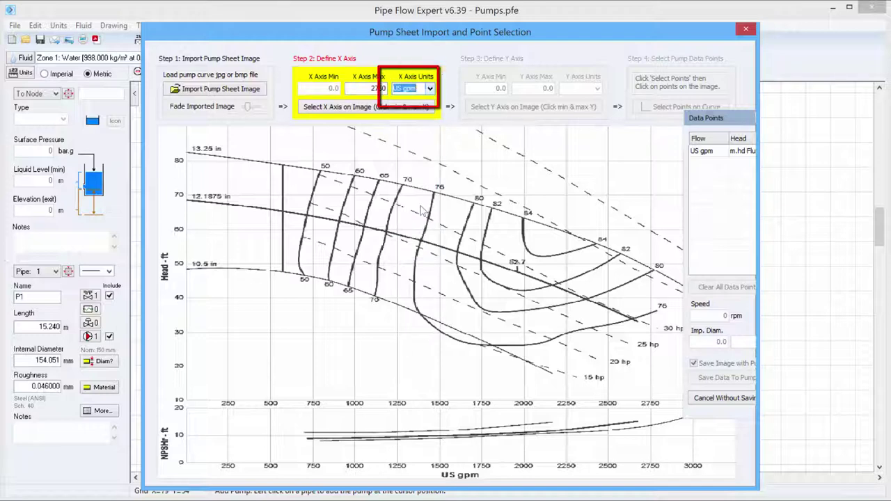
pyautogui.click(361, 108)
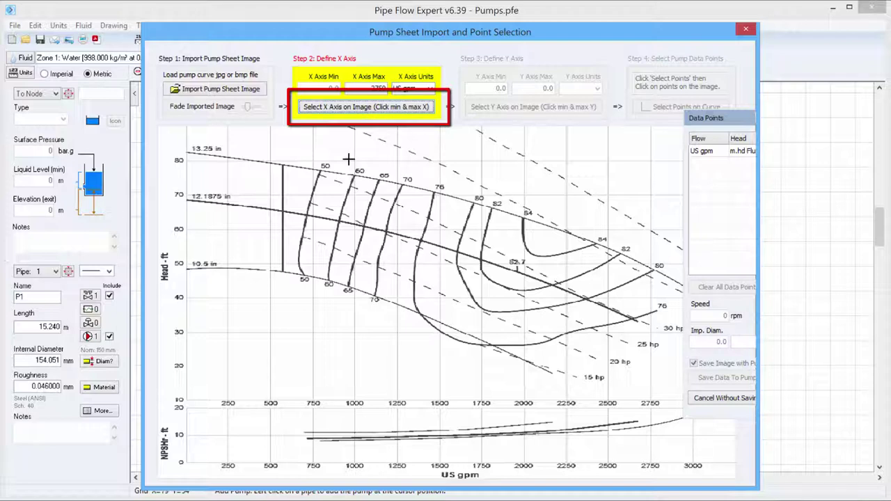
pyautogui.click(185, 401)
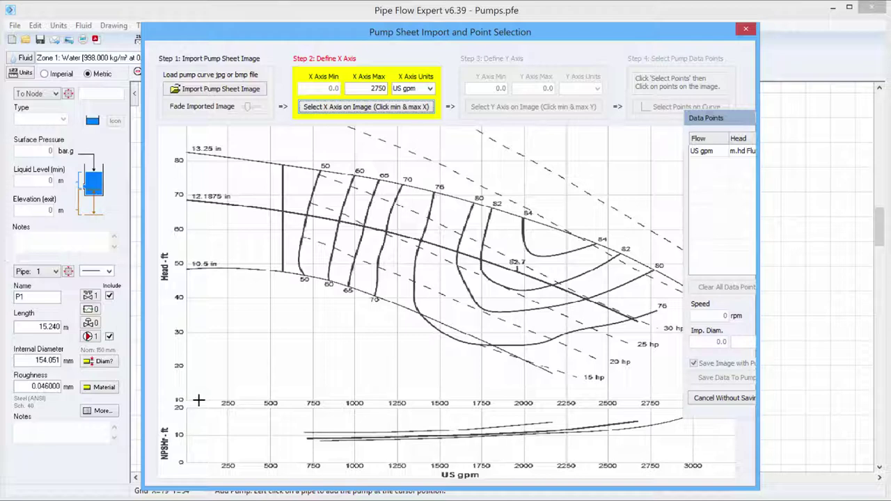
pyautogui.click(651, 402)
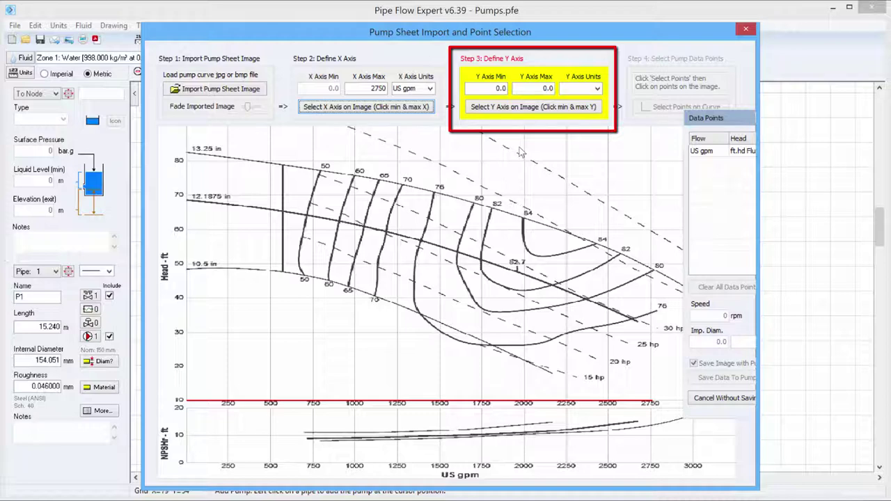
# Set the head axis to 10–90 ft Fluid and mark its 10 ft minimum on the image
pyautogui.doubleClick(498, 89)
pyautogui.write('10')
pyautogui.press('Tab')
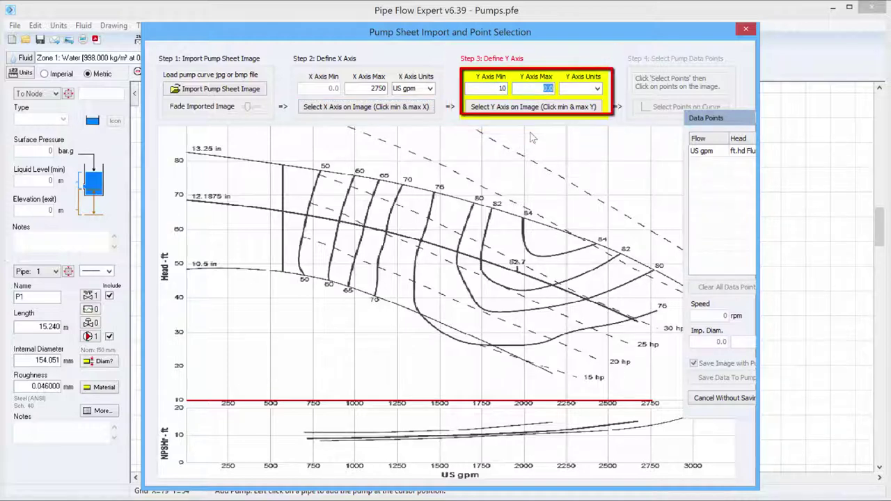
pyautogui.write('90')
pyautogui.click(596, 89)
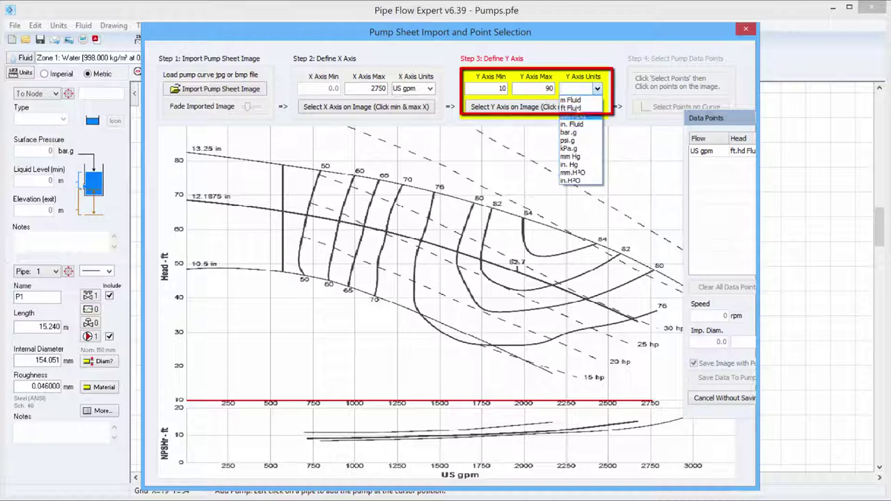
pyautogui.click(576, 108)
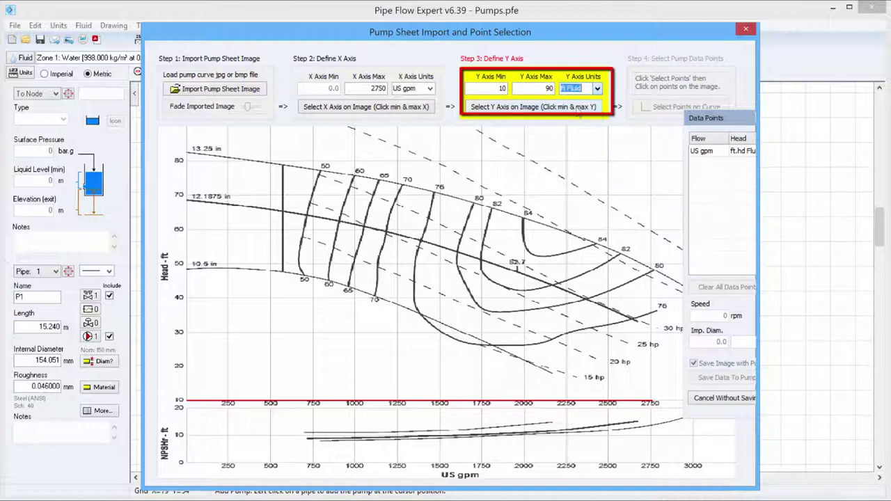
pyautogui.click(513, 110)
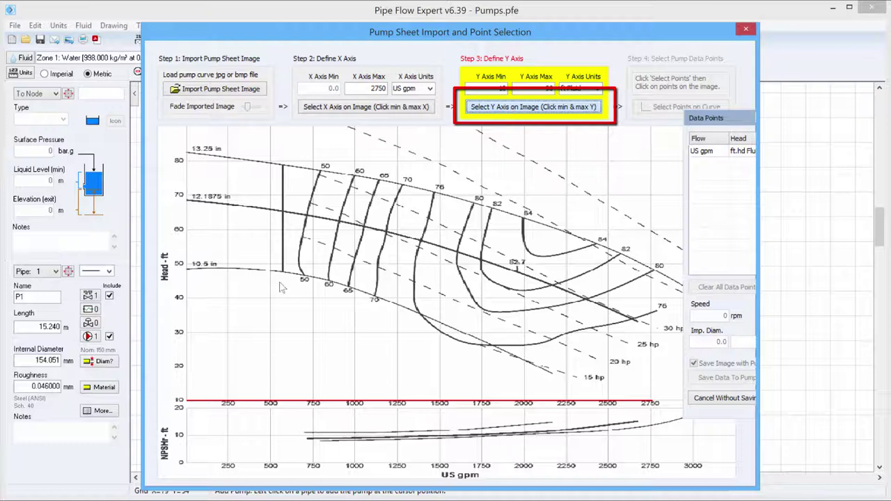
pyautogui.click(186, 400)
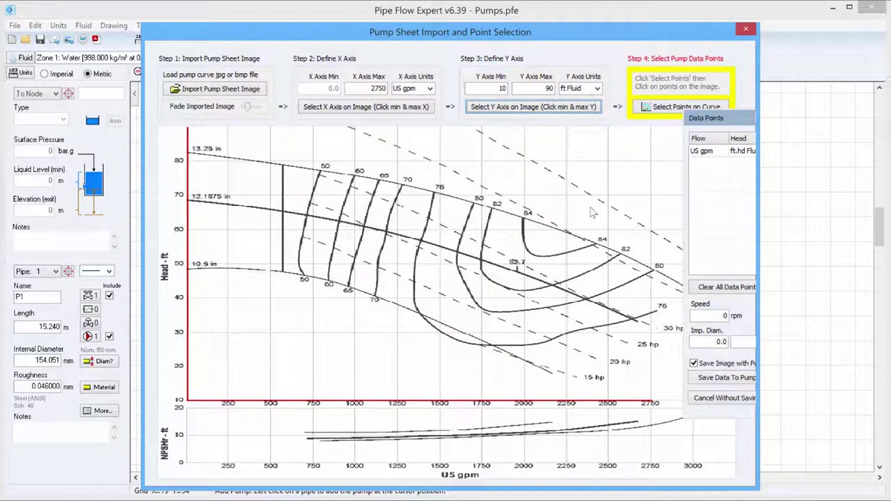
# Start point picking and mark the 12.1875 in curve's zero-flow point as the first data point
pyautogui.moveTo(714, 125); pyautogui.dragTo(702, 153)
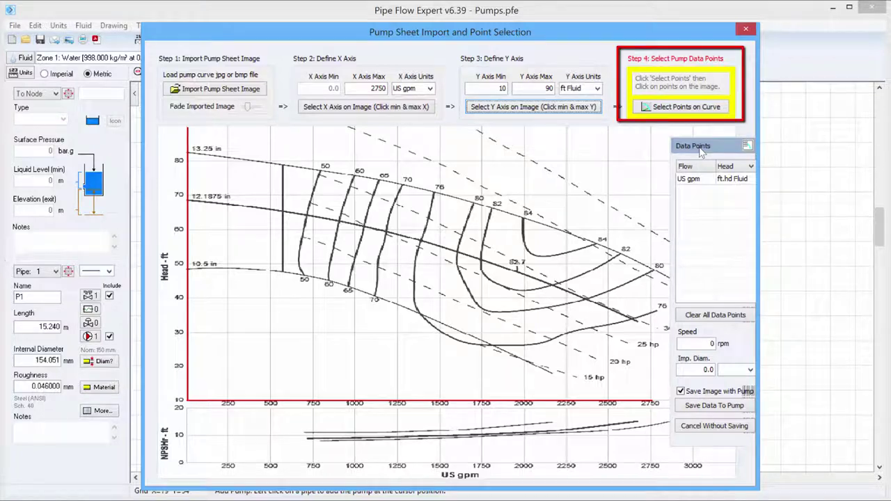
pyautogui.click(686, 110)
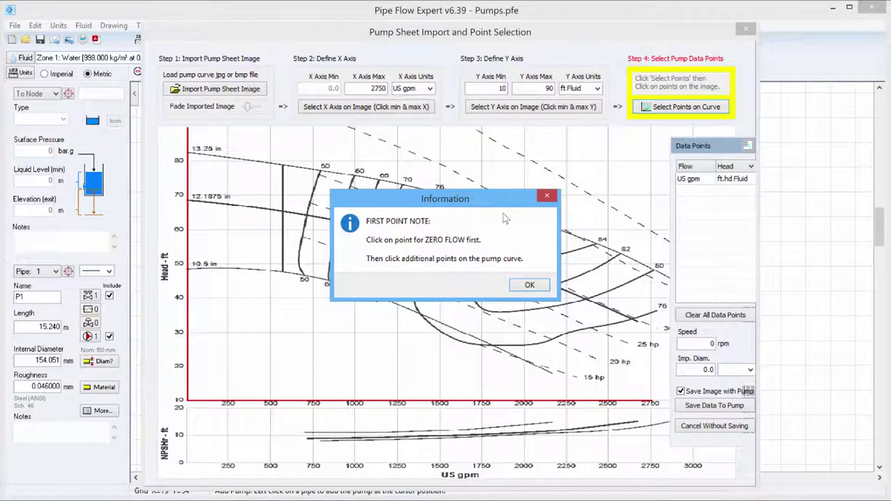
pyautogui.click(533, 286)
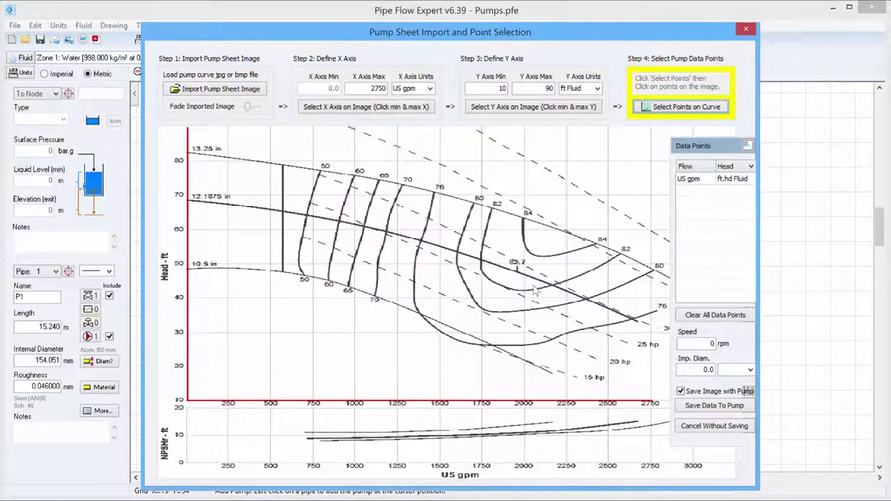
pyautogui.click(187, 201)
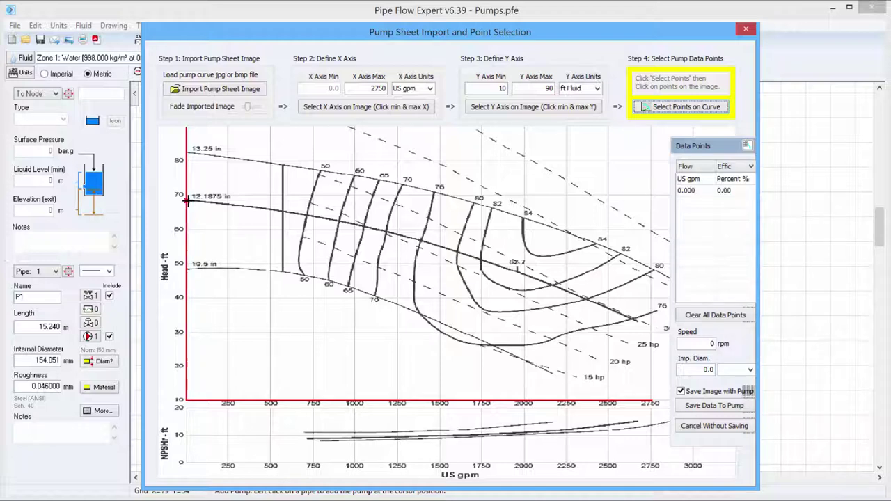
# Add points on the 12.1875 in curve near 1050 and 1180 gpm with their efficiency and NPSHr
pyautogui.click(363, 227)
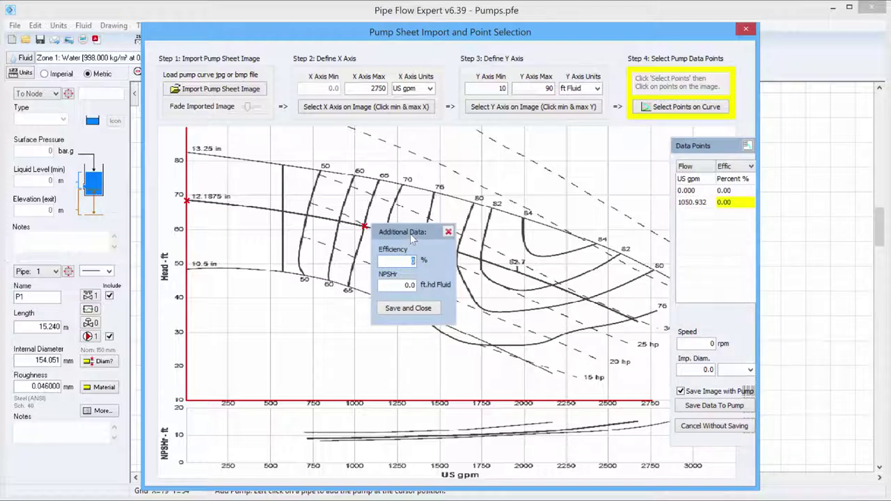
pyautogui.moveTo(411, 238); pyautogui.dragTo(447, 238)
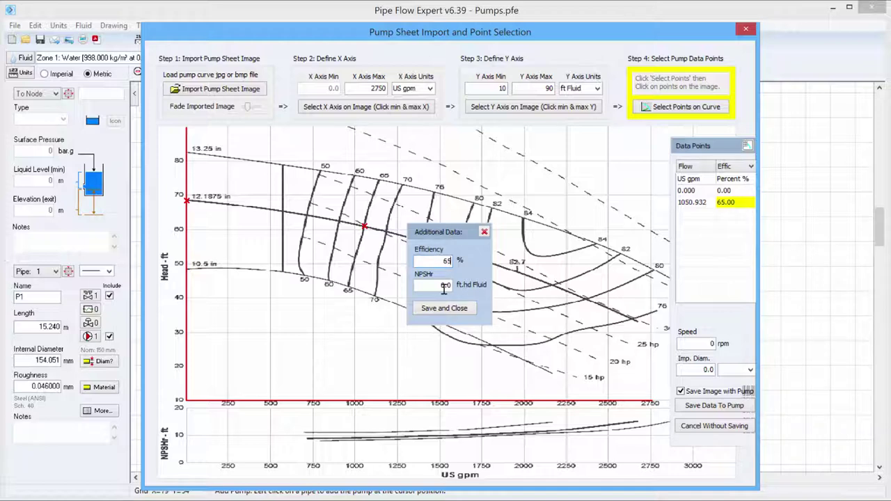
pyautogui.click(449, 285)
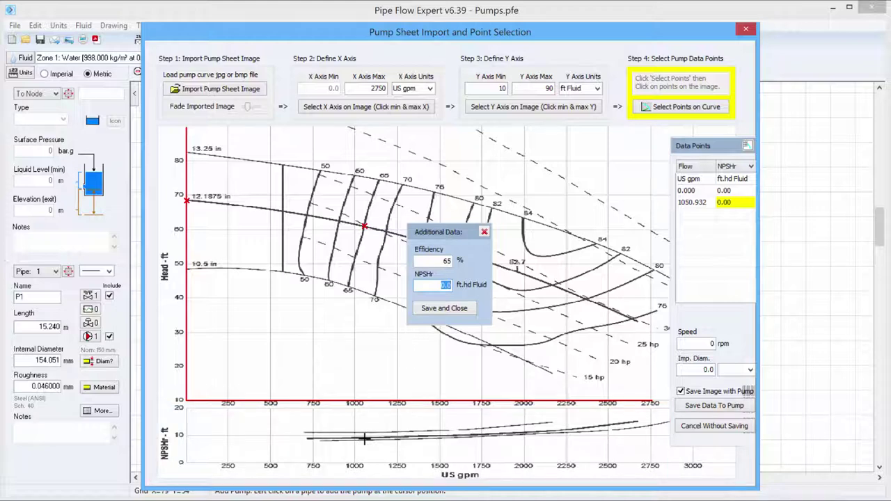
pyautogui.click(440, 309)
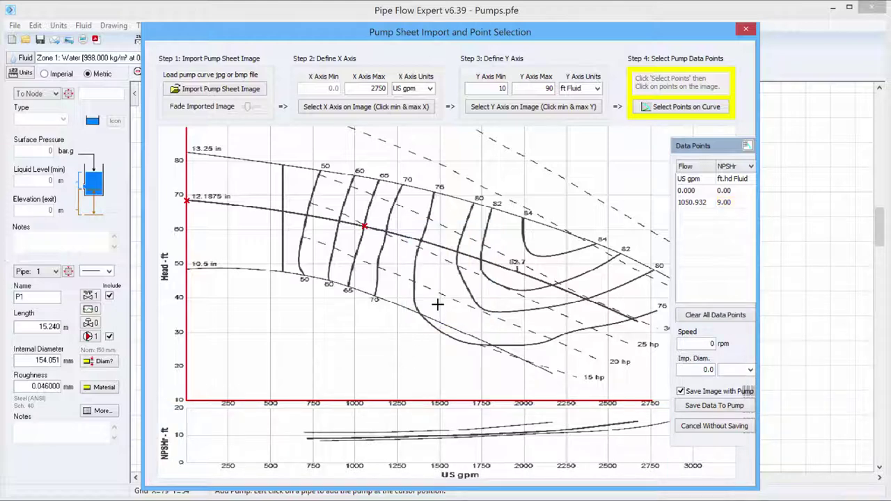
pyautogui.click(387, 231)
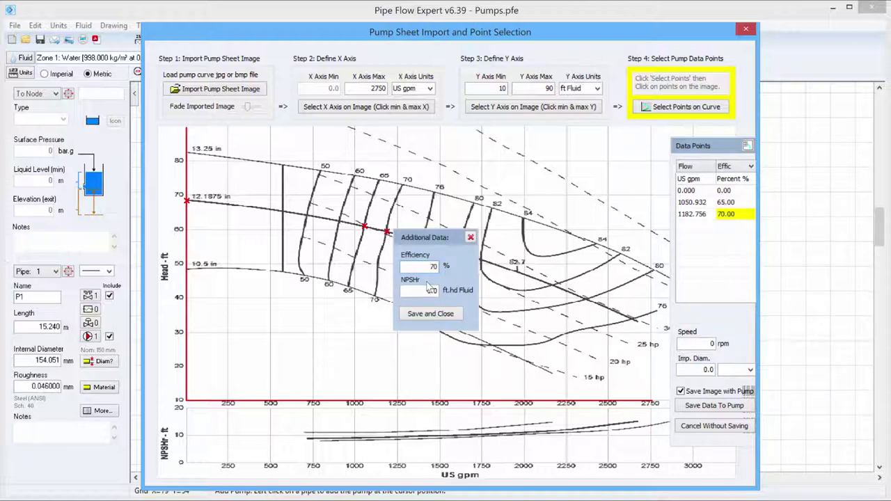
pyautogui.moveTo(428, 291); pyautogui.dragTo(458, 291)
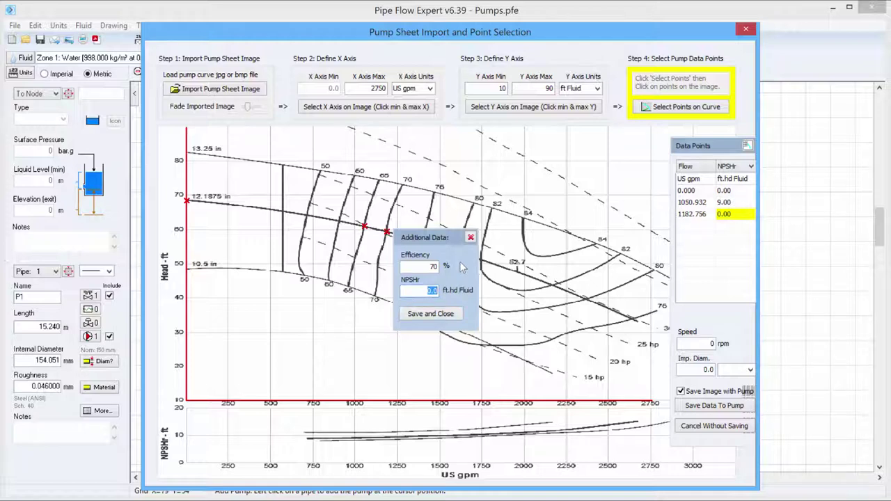
pyautogui.click(428, 315)
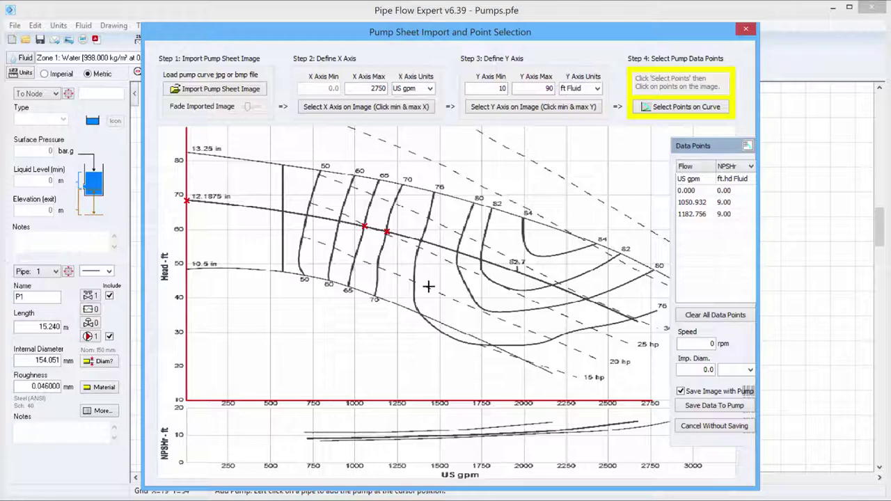
pyautogui.click(421, 241)
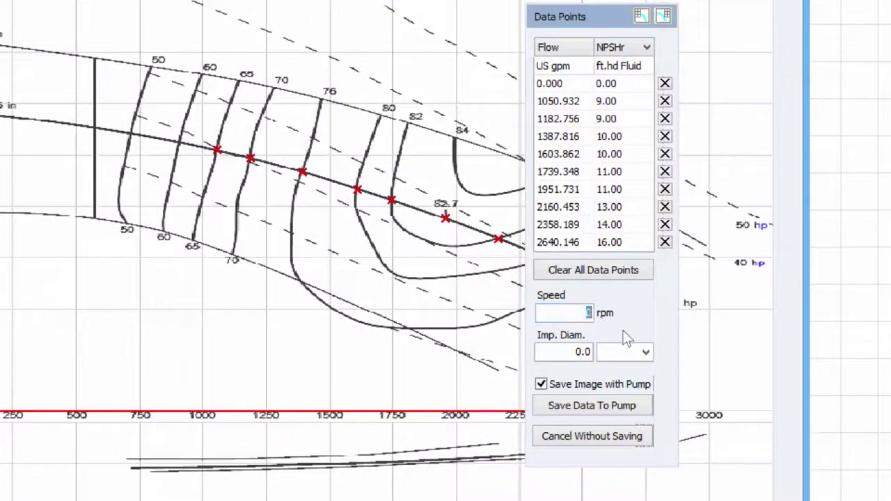
# Set speed 1180 rpm and impeller diameter 12.188 inch, then save the points to the pump
pyautogui.write('180')
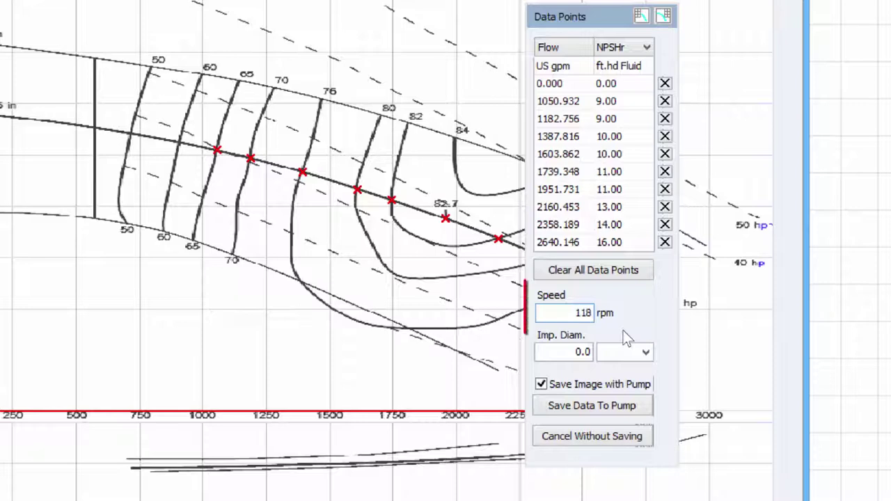
pyautogui.click(580, 351)
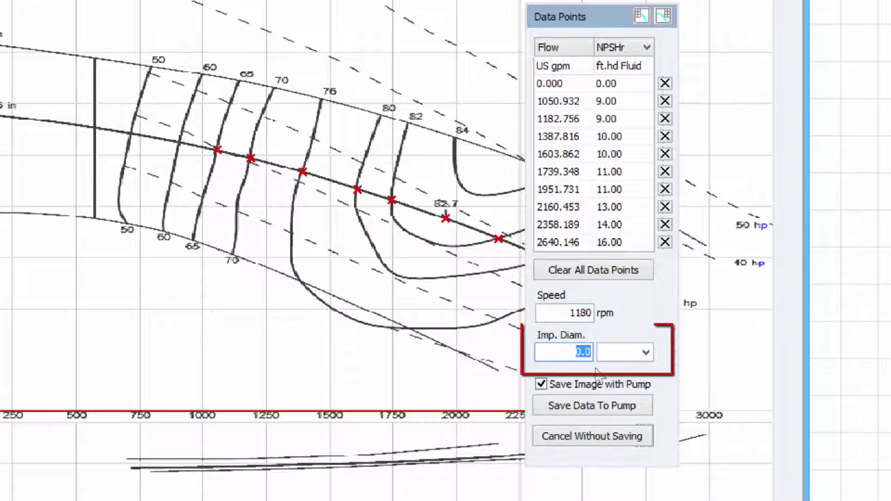
pyautogui.write('12.188')
pyautogui.press('Tab')
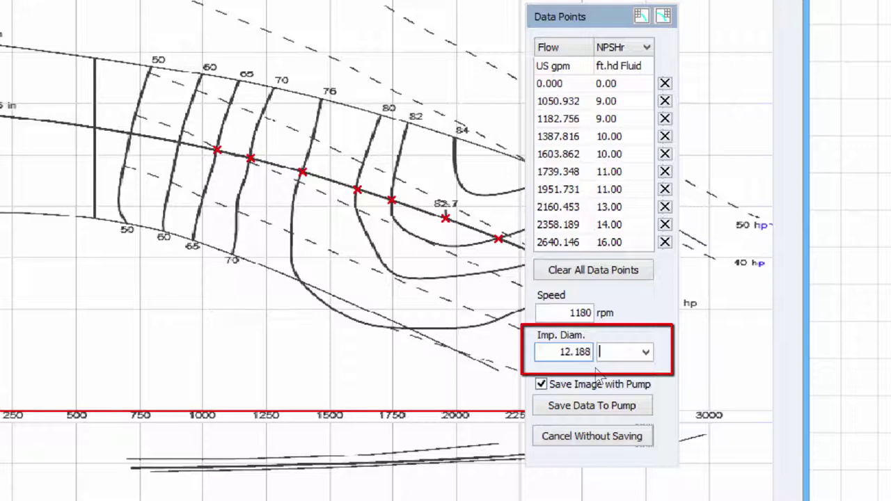
pyautogui.click(646, 353)
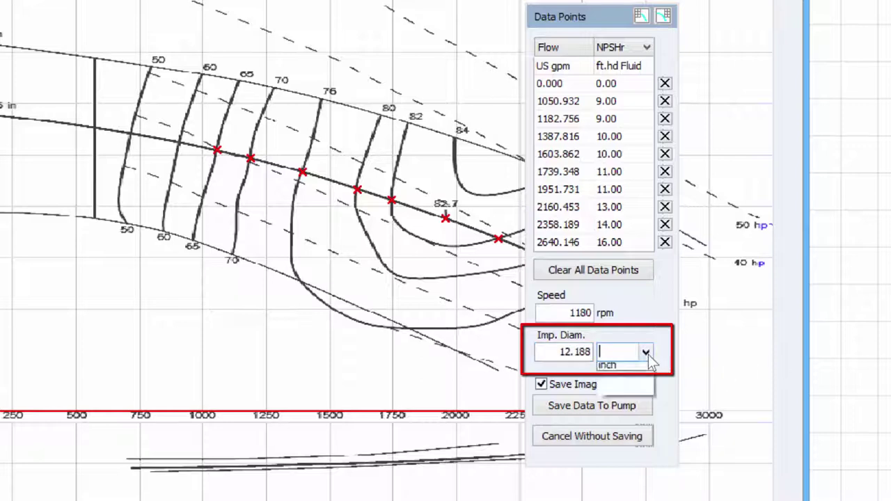
pyautogui.click(623, 403)
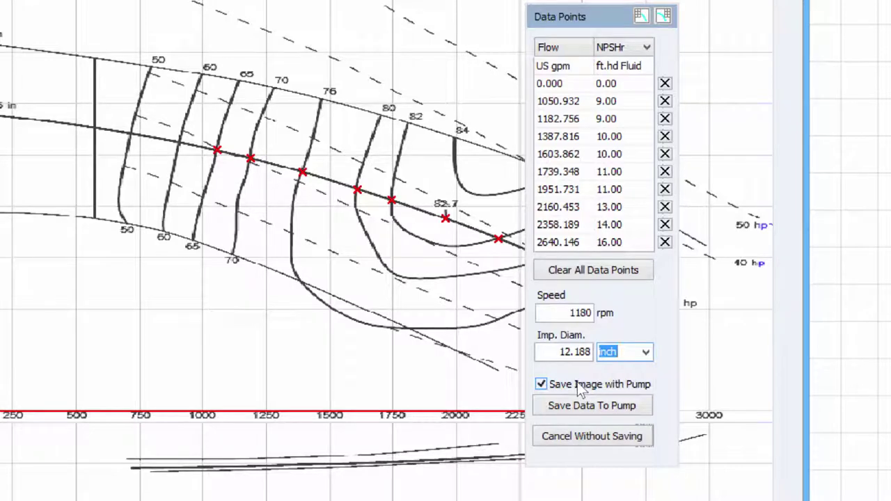
pyautogui.click(577, 405)
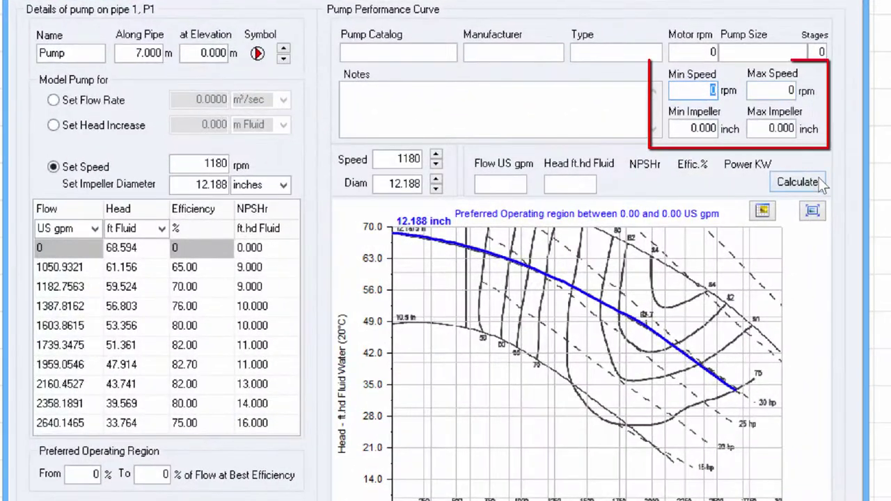
# Enter speed limits 1000 and 1300 rpm and impeller limits 10.5 and 13.25 inch
pyautogui.write('1000')
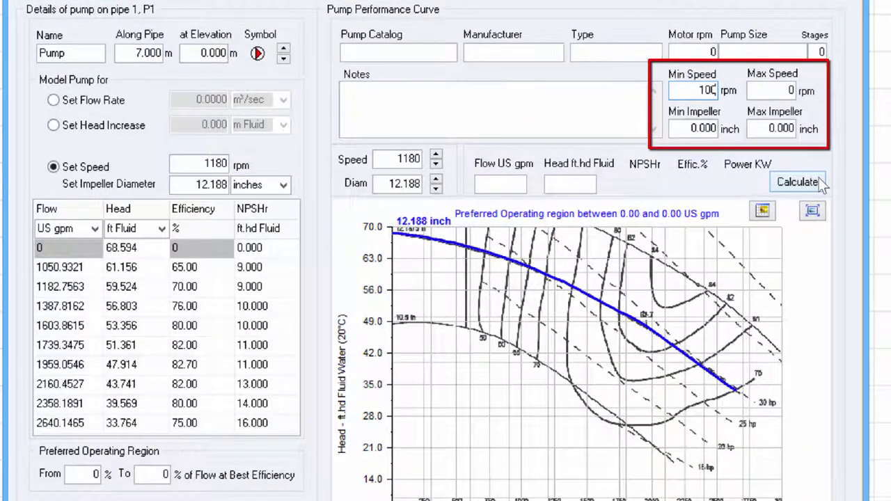
pyautogui.press('Tab')
pyautogui.write('1300')
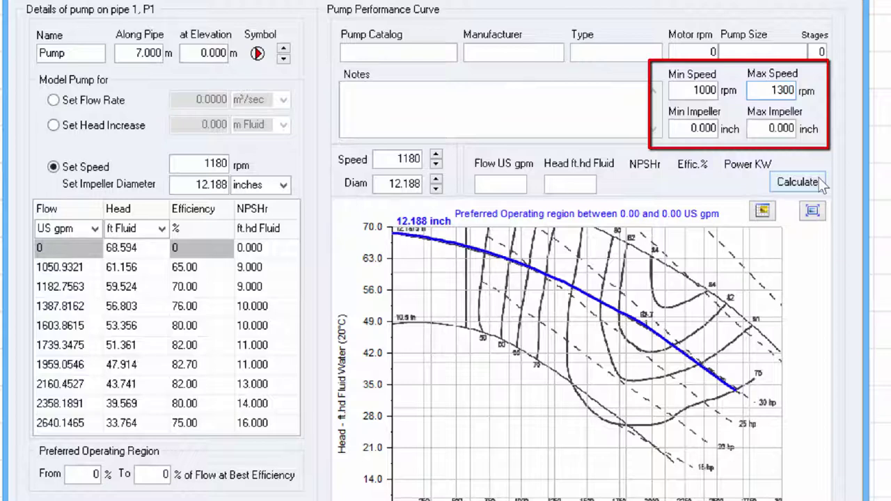
pyautogui.doubleClick(717, 129)
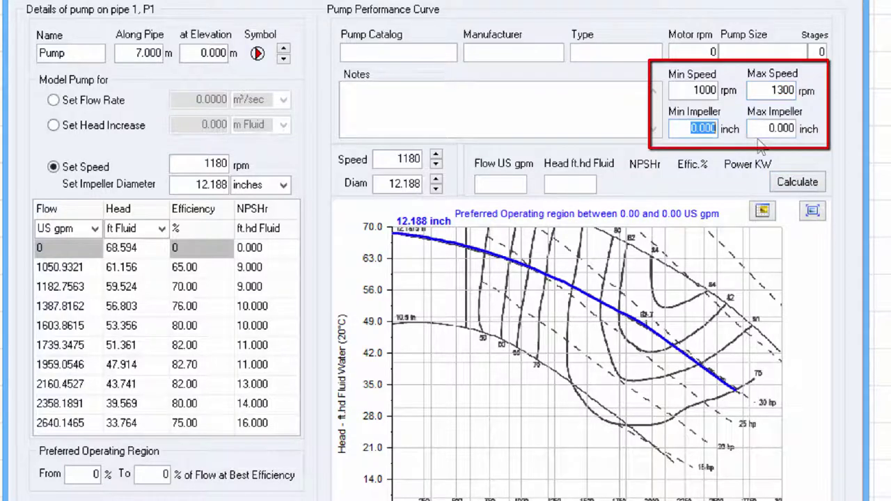
pyautogui.write('10.5')
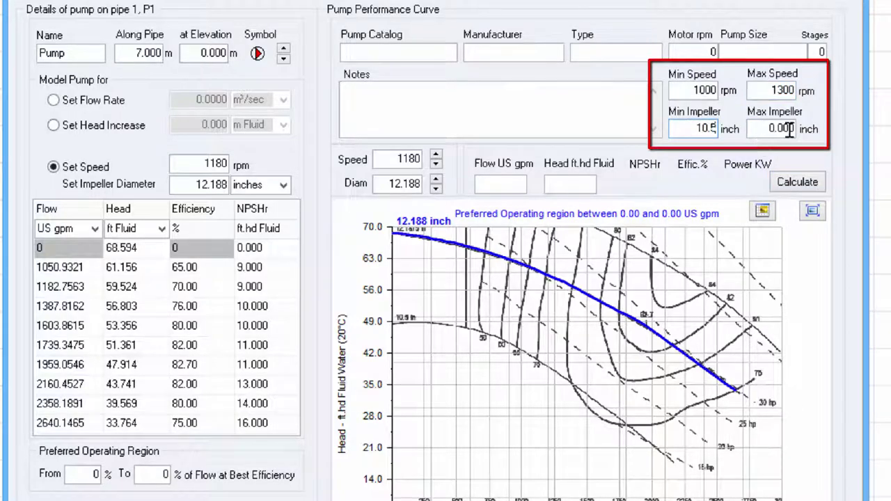
pyautogui.press('Tab')
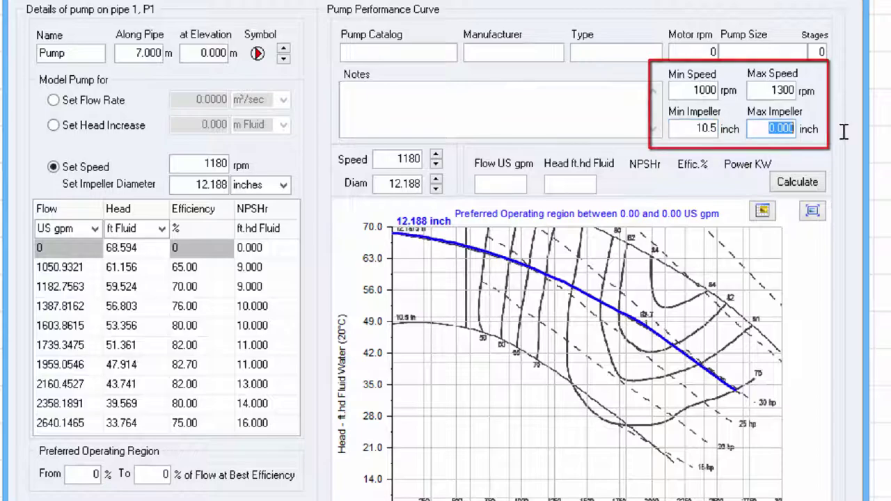
pyautogui.write('13.')
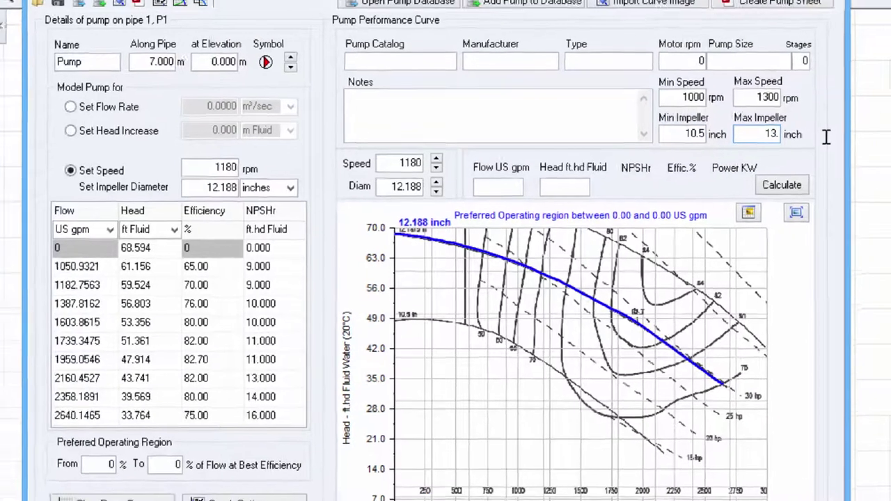
pyautogui.write('25')
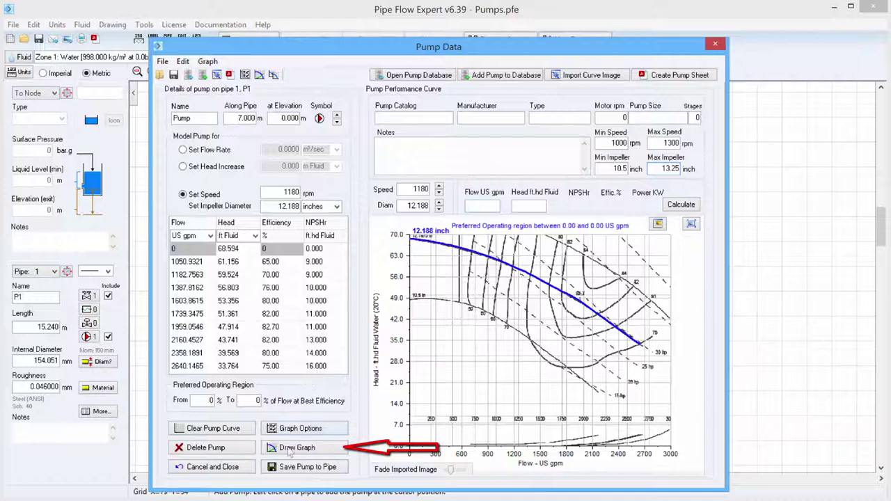
# Redraw the pump graph showing the 10.5 and 13.25 inch envelope curves
pyautogui.click(298, 451)
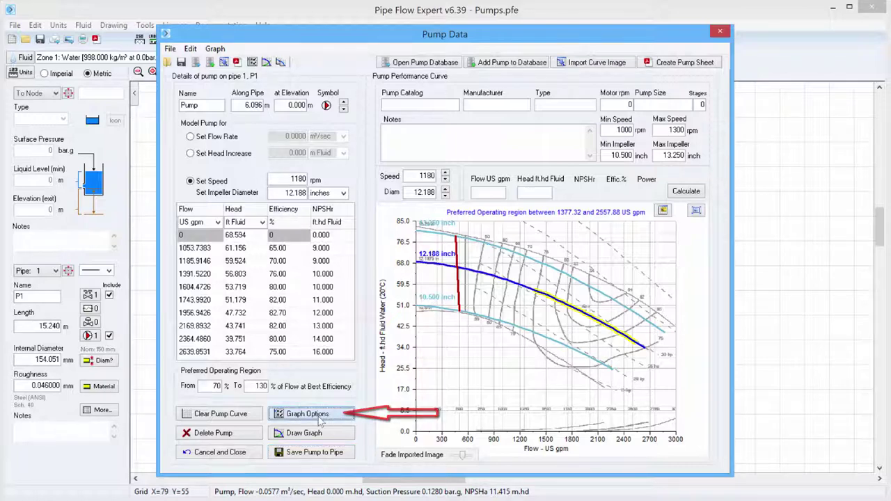
# Show the graph options and the Adjust Pump Model curve-adjustment panel
pyautogui.click(307, 415)
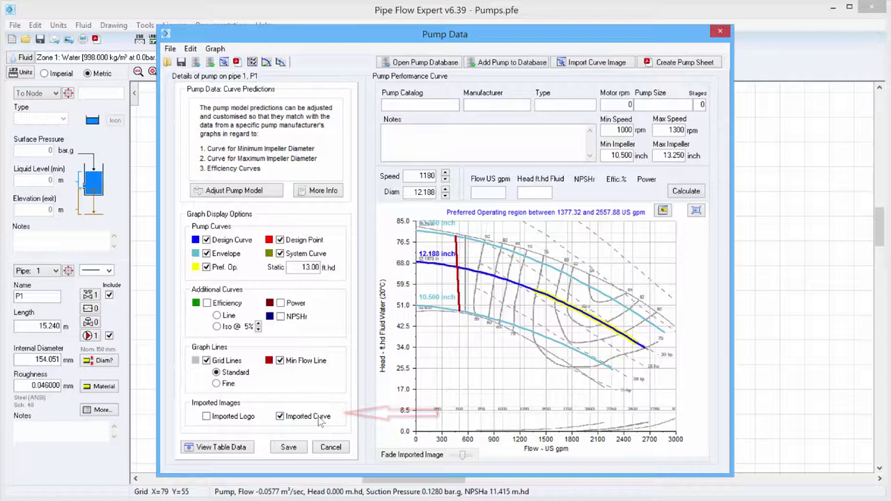
pyautogui.click(235, 191)
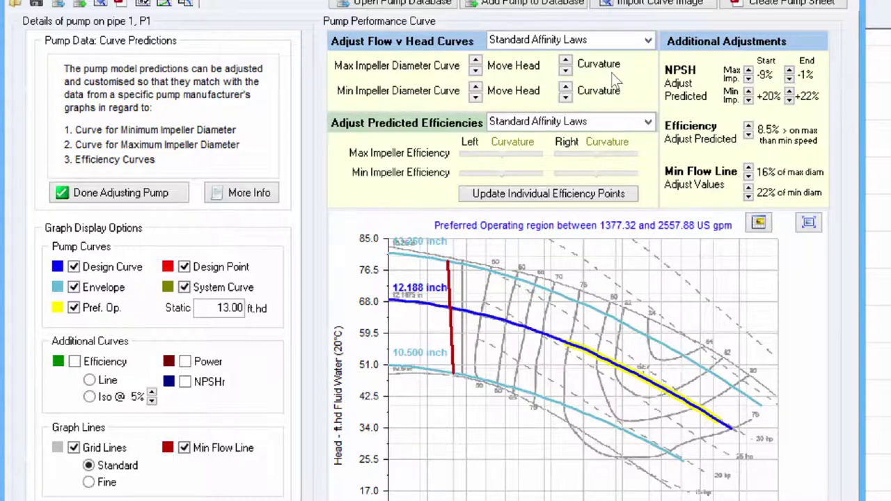
# Raise the 13.250 inch maximum impeller curve's head by nine increments
pyautogui.click(476, 61)
pyautogui.click(476, 61)
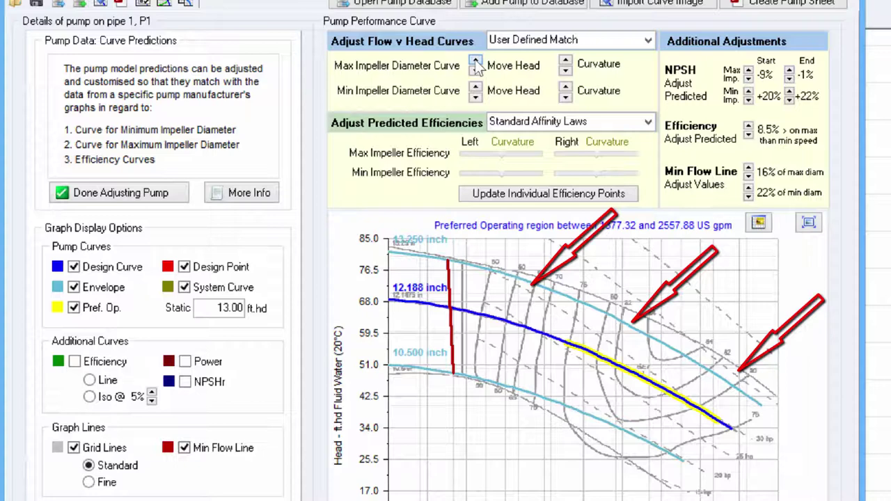
pyautogui.click(476, 61)
pyautogui.click(475, 61)
pyautogui.click(476, 62)
pyautogui.click(476, 63)
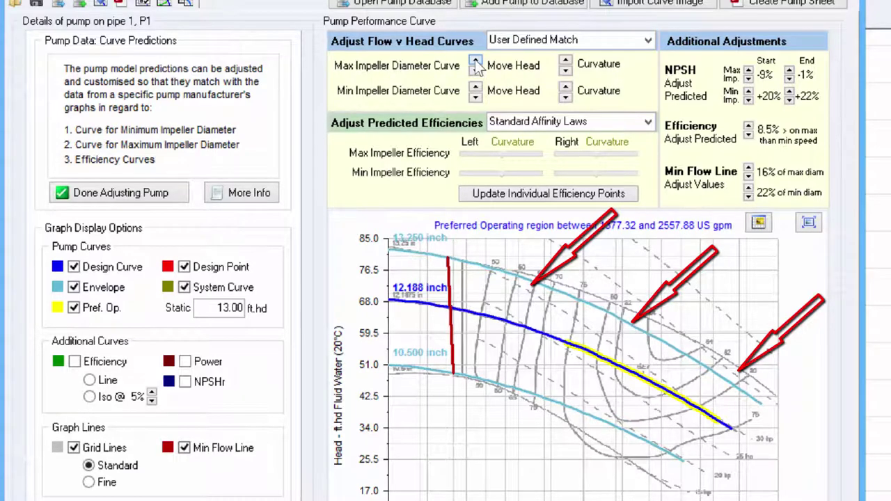
pyautogui.click(476, 62)
pyautogui.click(476, 63)
pyautogui.click(476, 62)
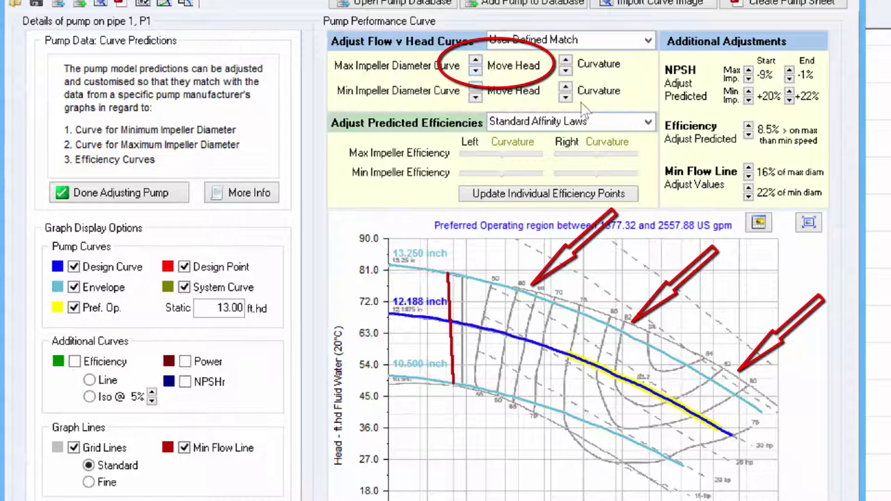
# Increase the 13.250 inch curve's curvature and raise its head further to match the image
pyautogui.click(565, 62)
pyautogui.click(566, 61)
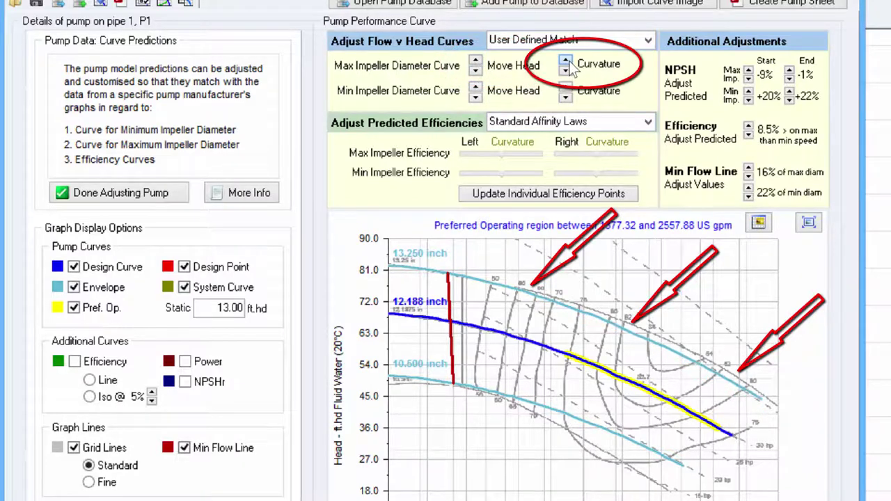
pyautogui.click(566, 61)
pyautogui.click(565, 61)
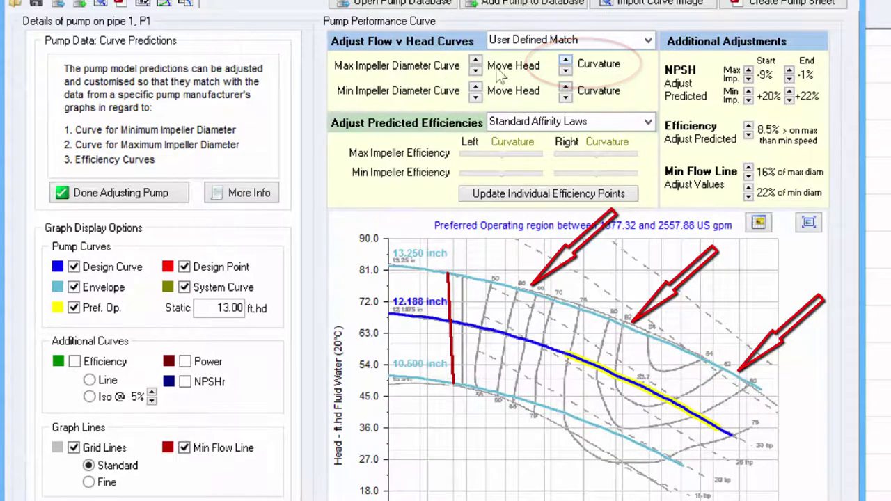
pyautogui.click(476, 61)
pyautogui.click(476, 62)
pyautogui.click(476, 62)
pyautogui.click(476, 62)
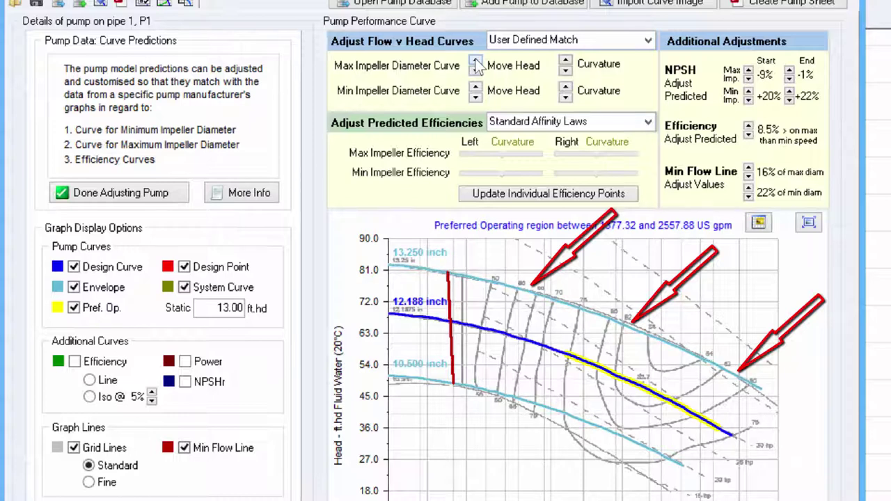
pyautogui.click(476, 61)
pyautogui.click(476, 61)
pyautogui.click(476, 61)
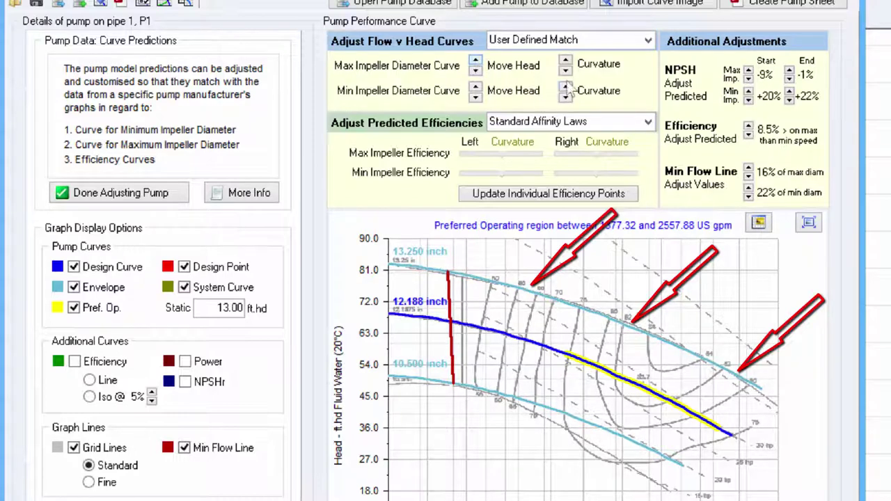
pyautogui.click(476, 62)
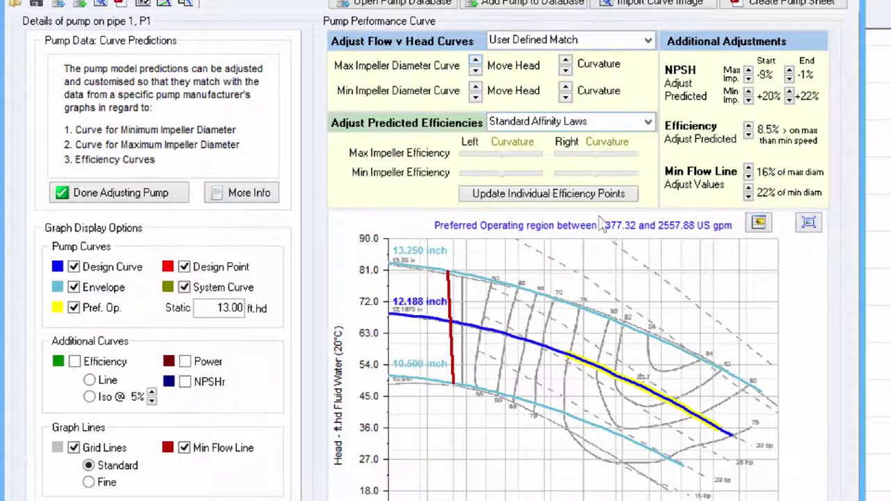
# Lower the 10.500 inch minimum impeller curve and bend its right end down to match the imported chart
pyautogui.click(476, 98)
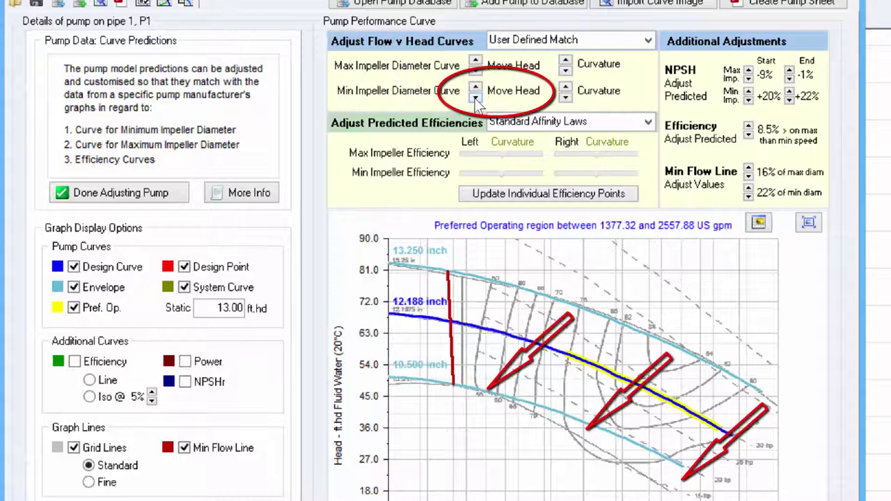
pyautogui.click(476, 98)
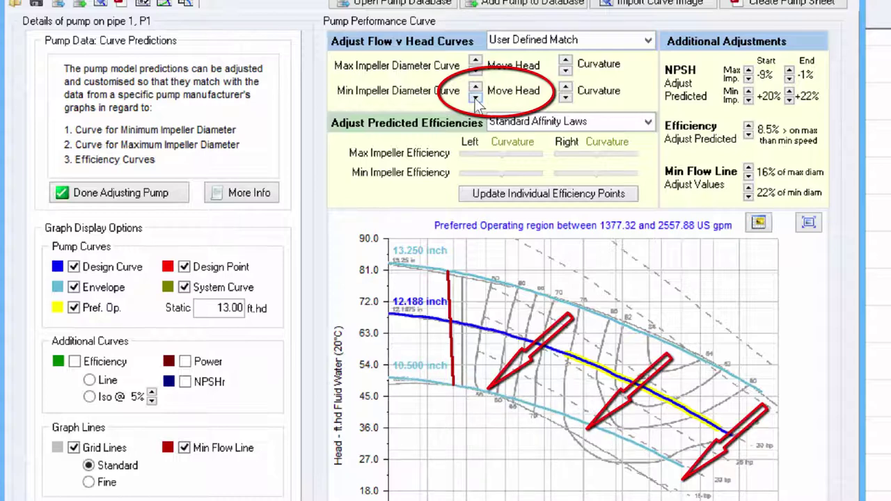
pyautogui.click(566, 98)
pyautogui.click(566, 99)
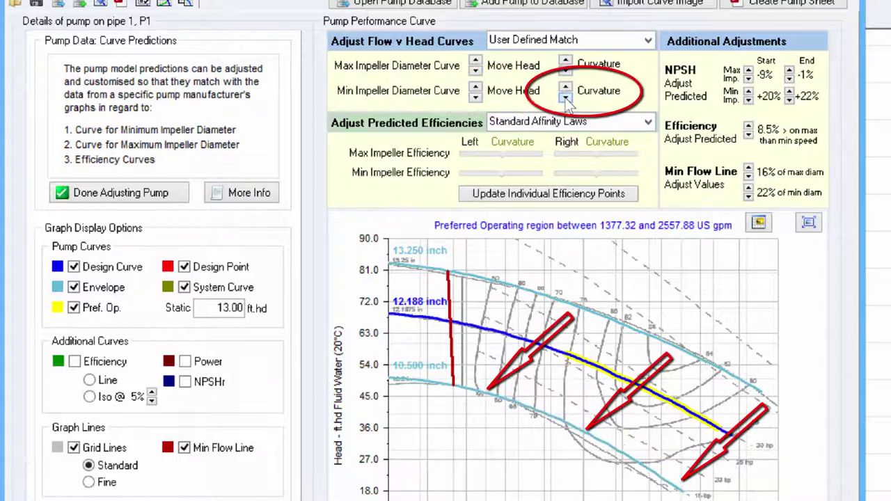
pyautogui.click(566, 98)
pyautogui.click(566, 98)
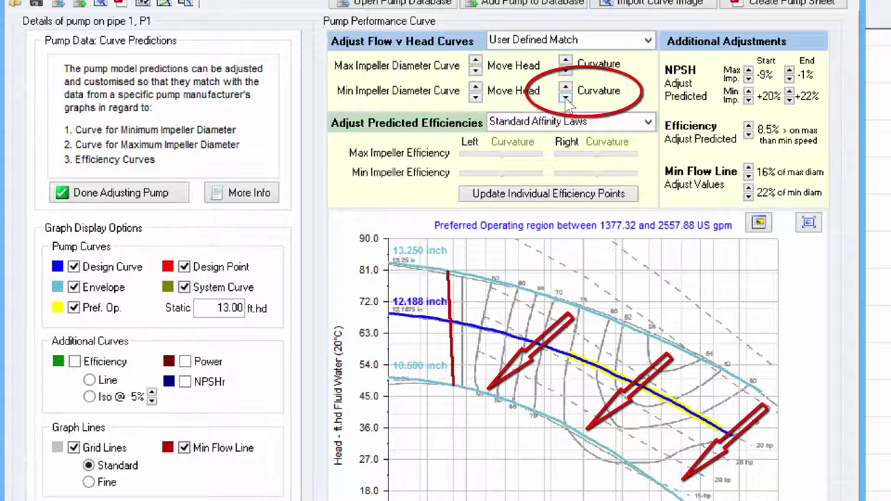
pyautogui.click(476, 98)
pyautogui.click(475, 98)
pyautogui.click(475, 97)
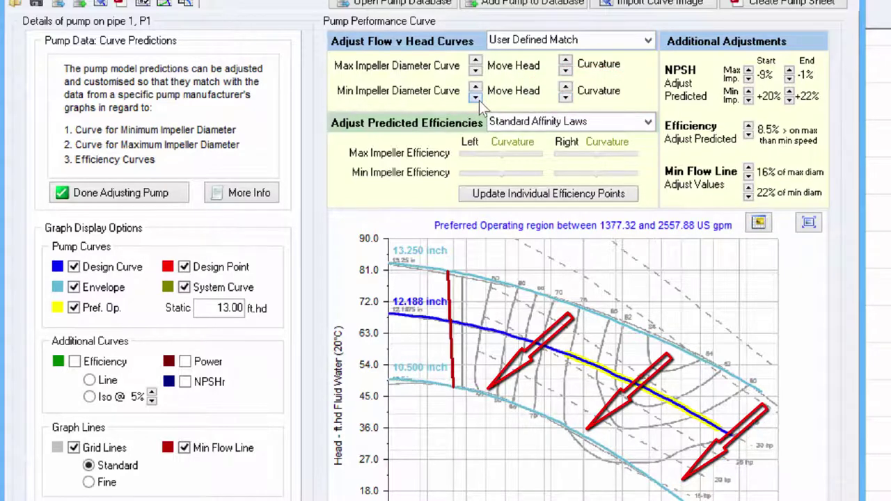
pyautogui.click(476, 98)
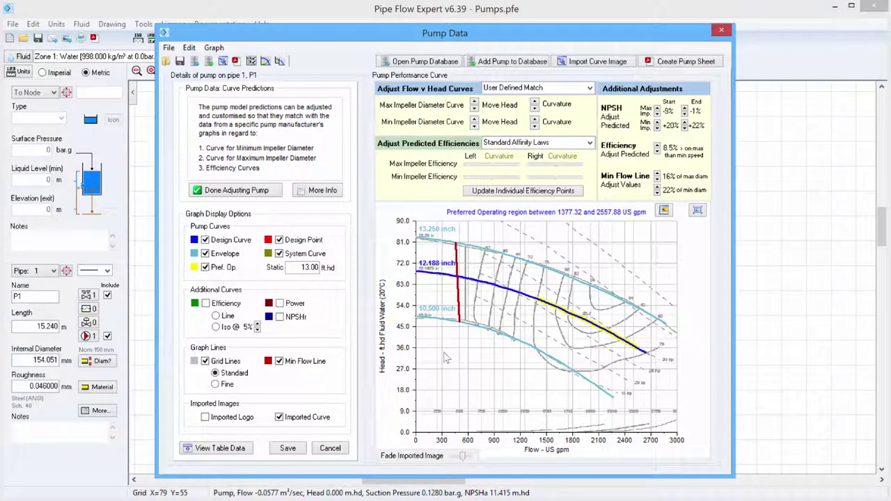
# Save the pump to pipe P1 and calculate, giving 0.1004 m³/sec at 16.439 m.hd pump head
pyautogui.click(244, 191)
pyautogui.click(290, 450)
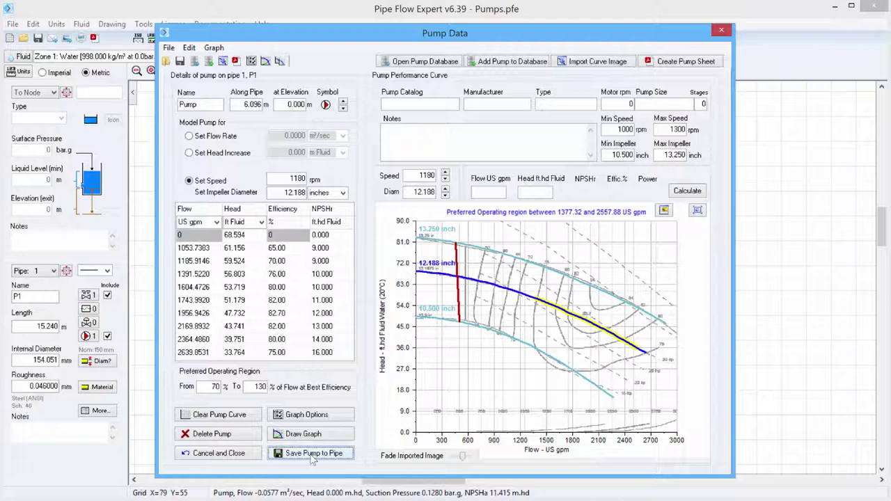
pyautogui.click(311, 456)
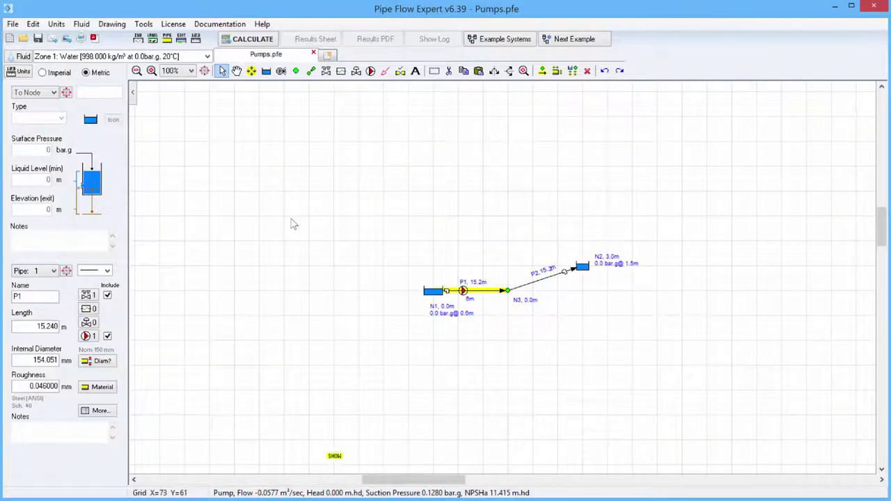
pyautogui.click(253, 40)
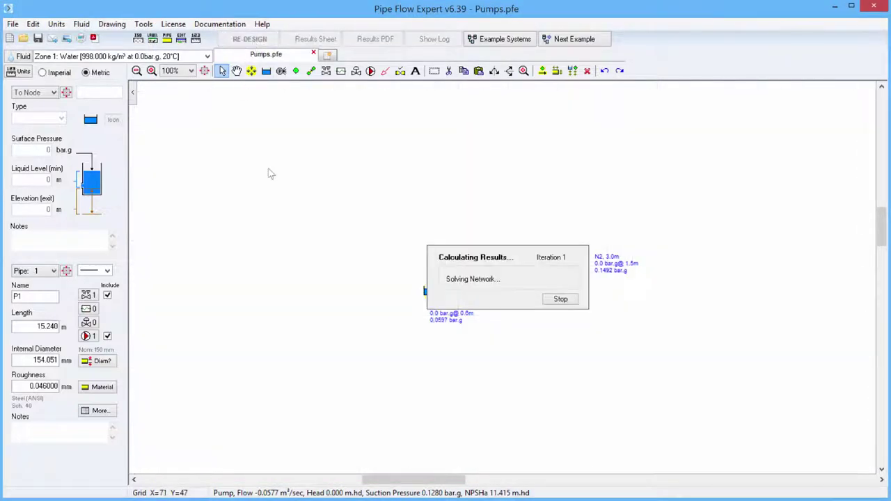
pyautogui.click(350, 367)
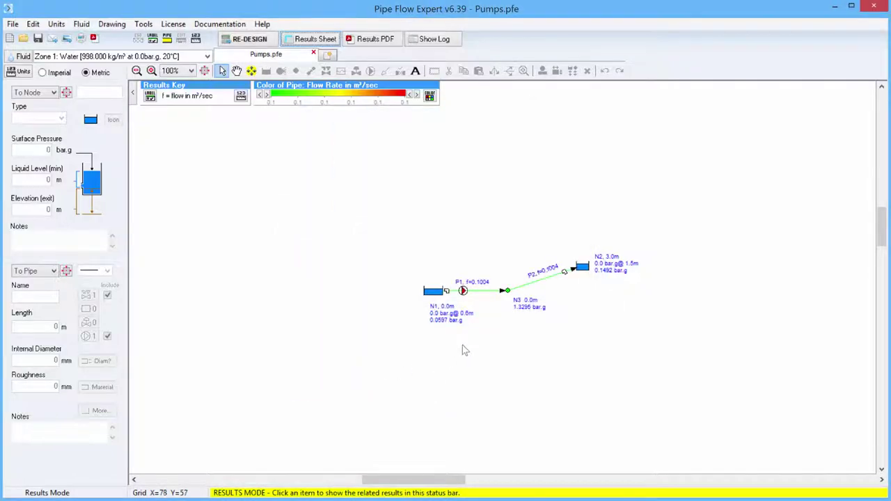
# Check the pump's operating point in Pump Data, then return Pumps.pfe to design mode
pyautogui.click(464, 290)
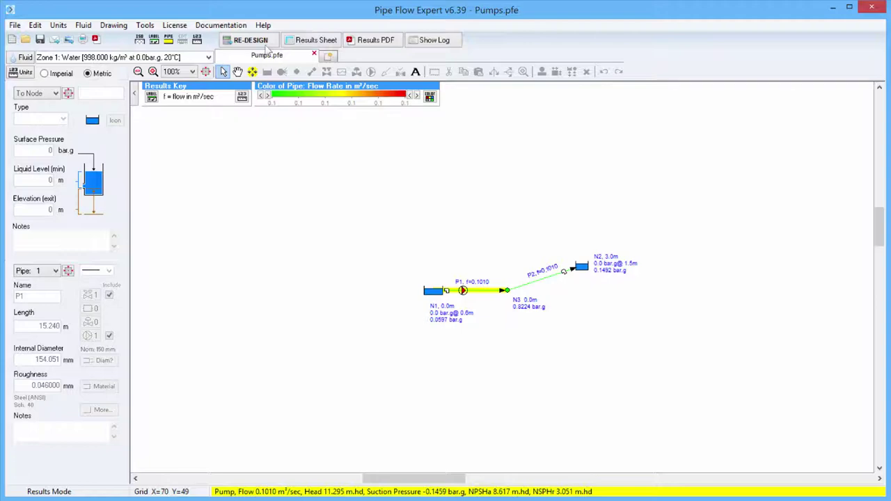
pyautogui.click(263, 41)
# Raise the P1 pump's impeller diameter to 12.800 inch, lifting zero-flow head to 51.649 ft.hd
pyautogui.moveTo(463, 294)
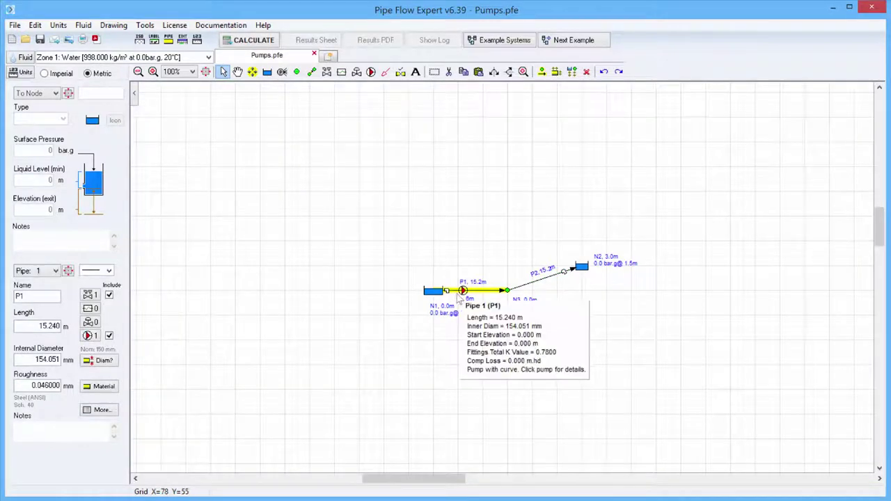
pyautogui.click(463, 292)
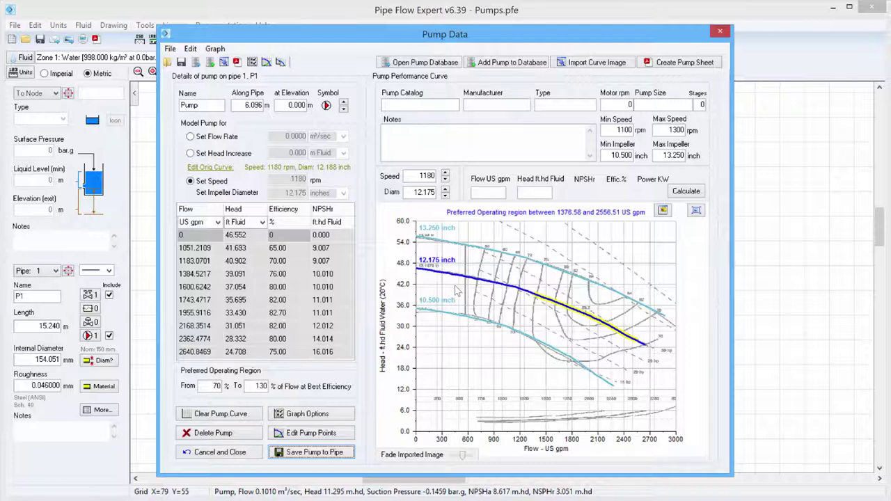
pyautogui.click(445, 188)
pyautogui.click(444, 188)
pyautogui.click(445, 188)
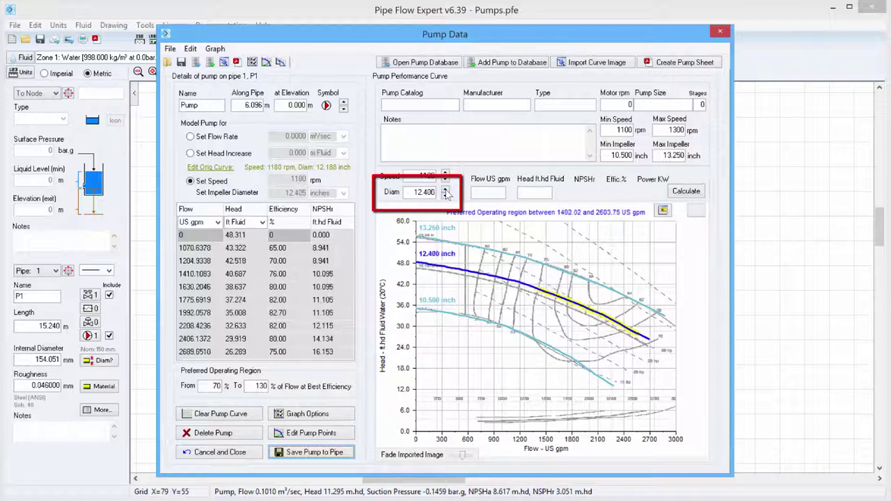
pyautogui.click(444, 189)
pyautogui.click(444, 188)
pyautogui.click(444, 188)
pyautogui.click(444, 189)
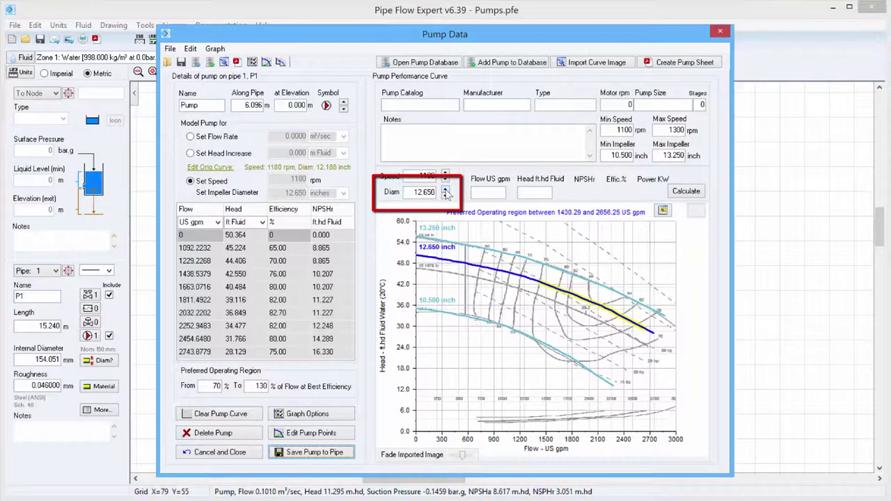
pyautogui.click(445, 189)
pyautogui.click(445, 189)
pyautogui.click(445, 189)
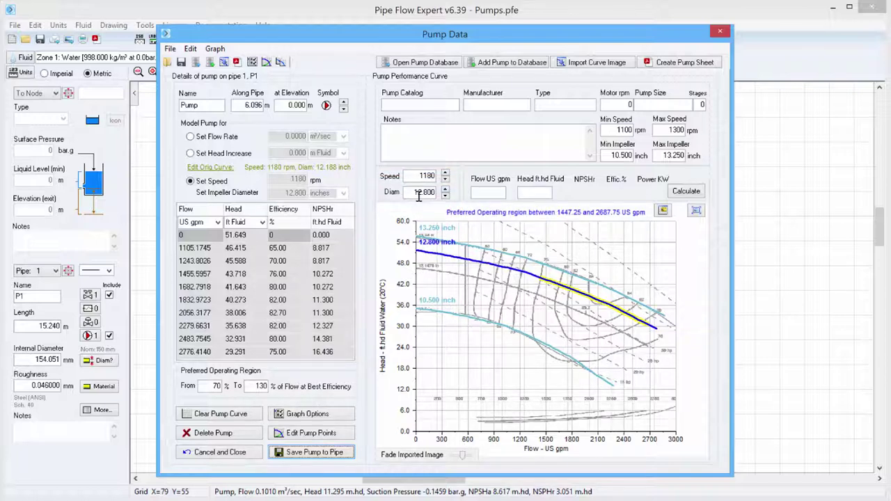
# Save the resized pump to P1, recalculate, and check the 0.1094 m³/sec, 12.554 m.hd duty point
pyautogui.click(314, 452)
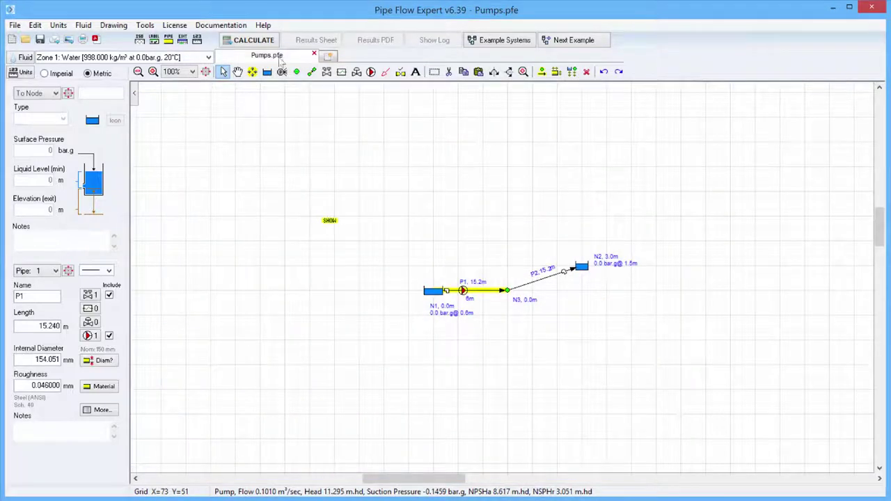
pyautogui.click(250, 40)
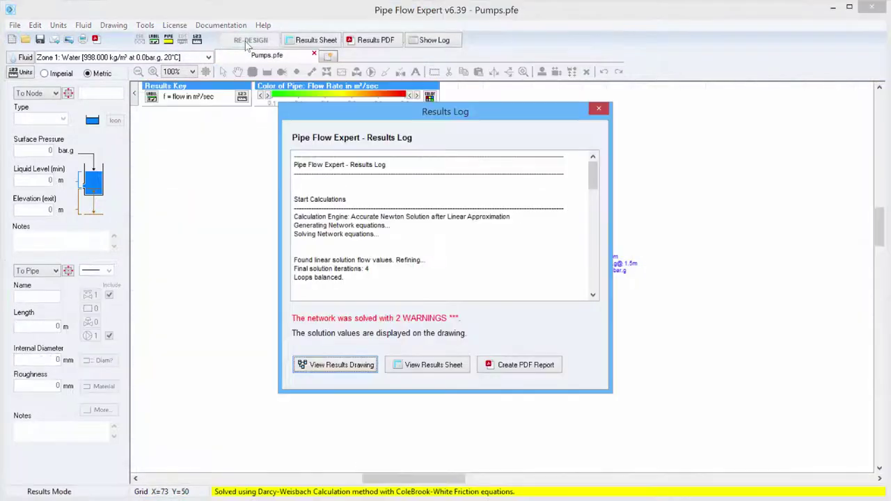
pyautogui.click(333, 364)
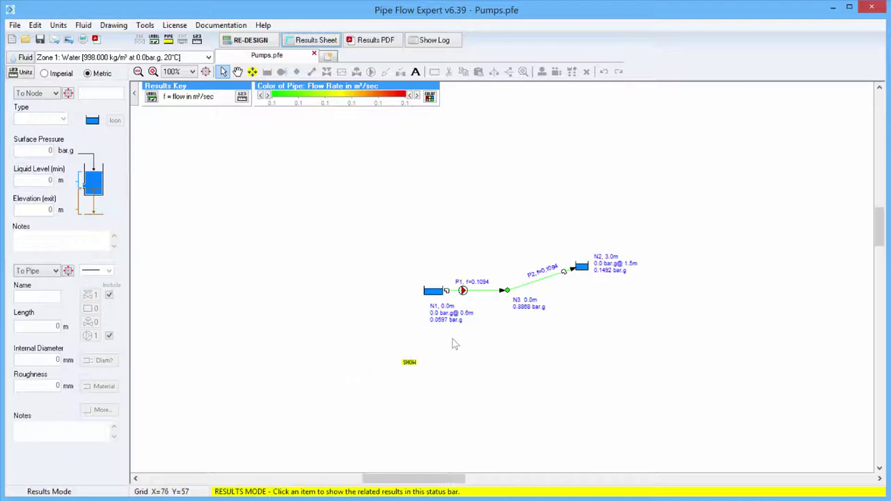
pyautogui.doubleClick(464, 291)
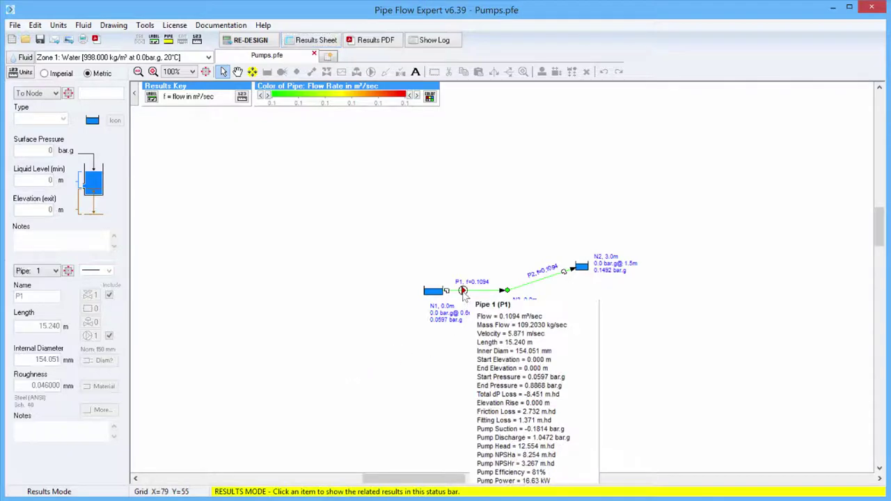